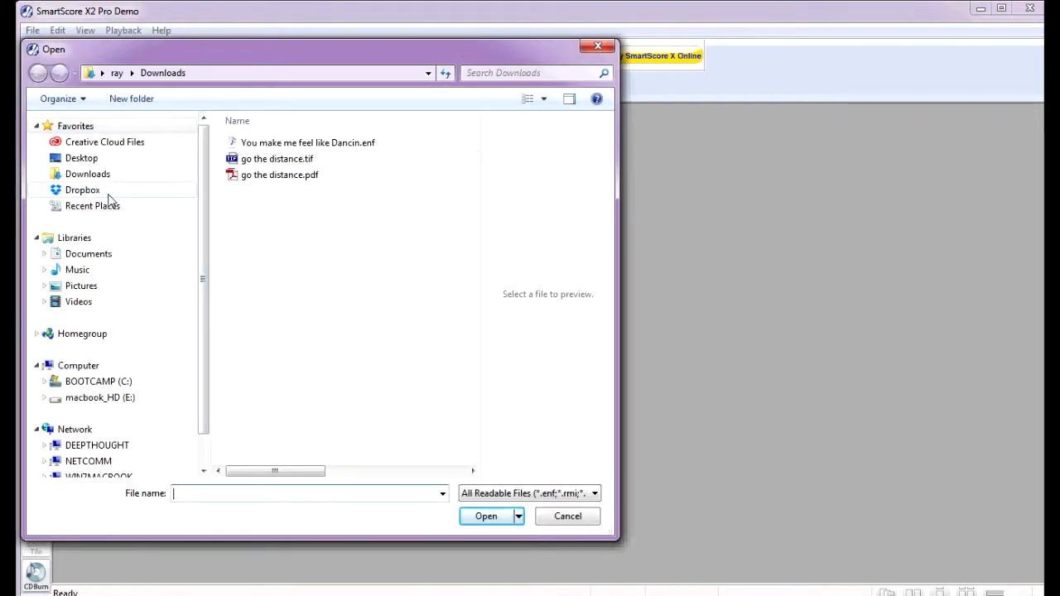
Open Awesome001.pdf from the Dropbox folder IGNITE\2015 T3\workfiles(pdf tif)
{"action": "left_click", "coordinate": [82, 190]}
{"action": "double_click", "coordinate": [249, 207]}
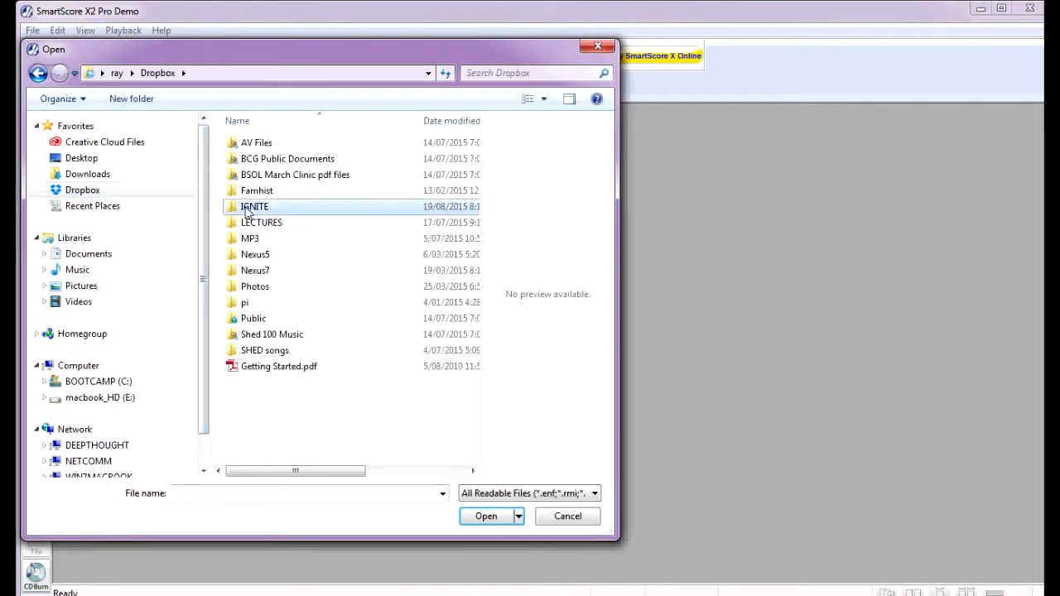
{"action": "left_click", "coordinate": [246, 148]}
{"action": "double_click", "coordinate": [245, 147]}
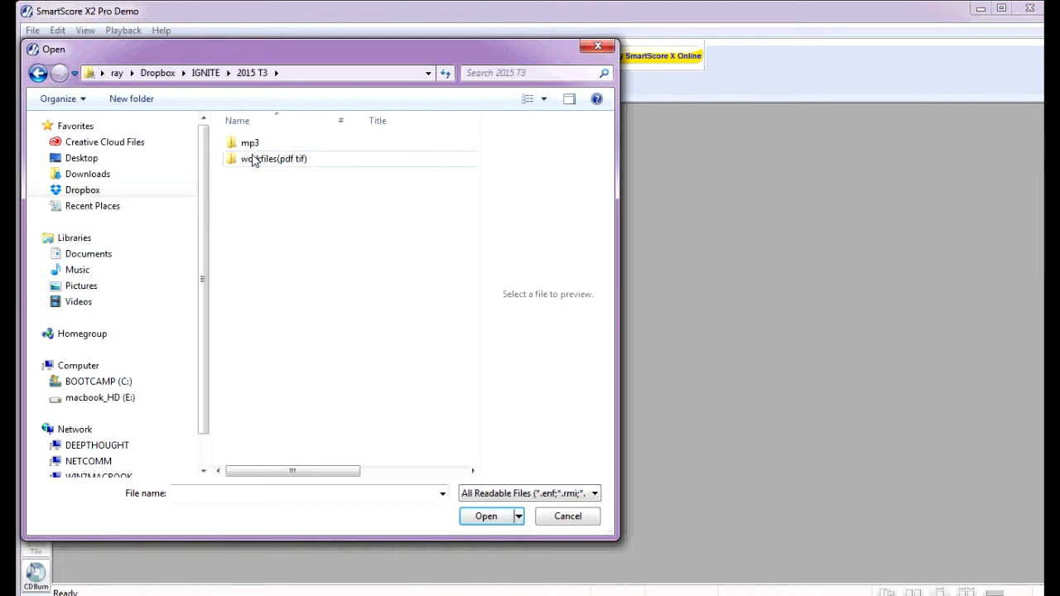
{"action": "double_click", "coordinate": [254, 160]}
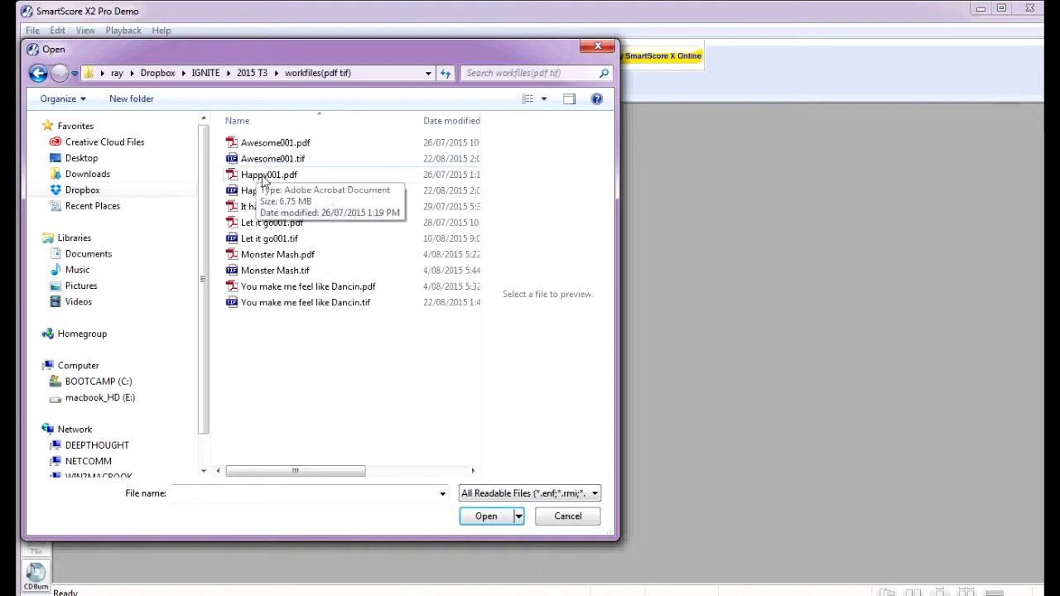
{"action": "left_click", "coordinate": [266, 146]}
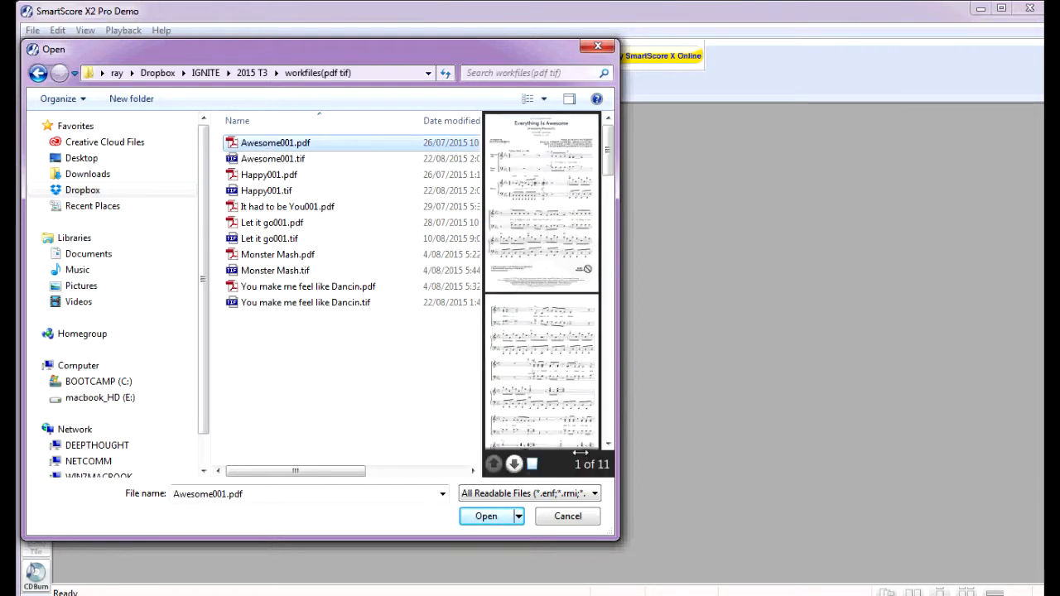
{"action": "left_click", "coordinate": [491, 519]}
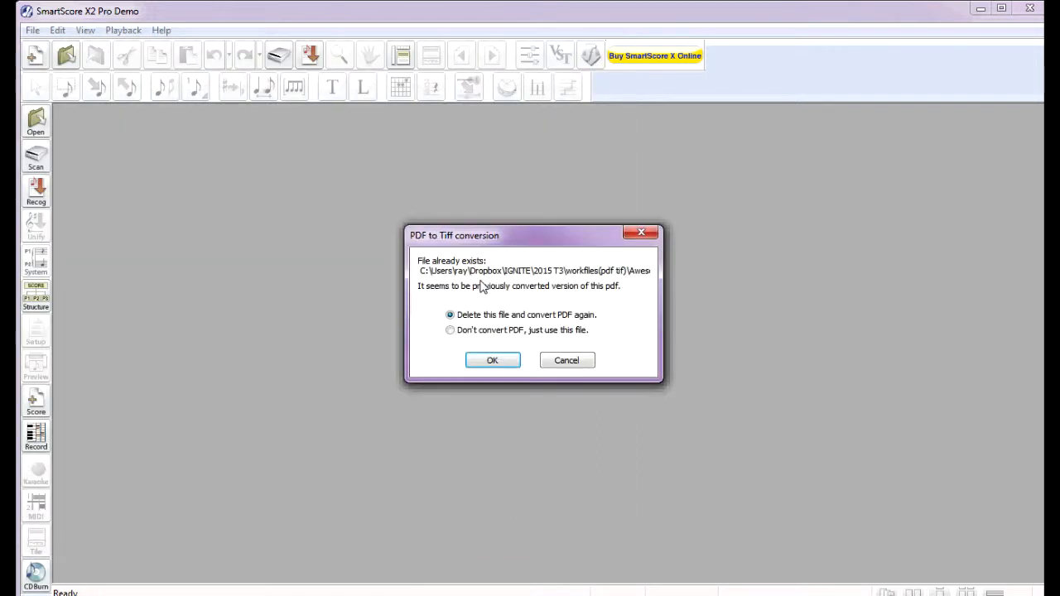
Delete the previously converted TIFF, convert the PDF again and apply a 67% threshold to all pages
{"action": "left_click", "coordinate": [510, 363]}
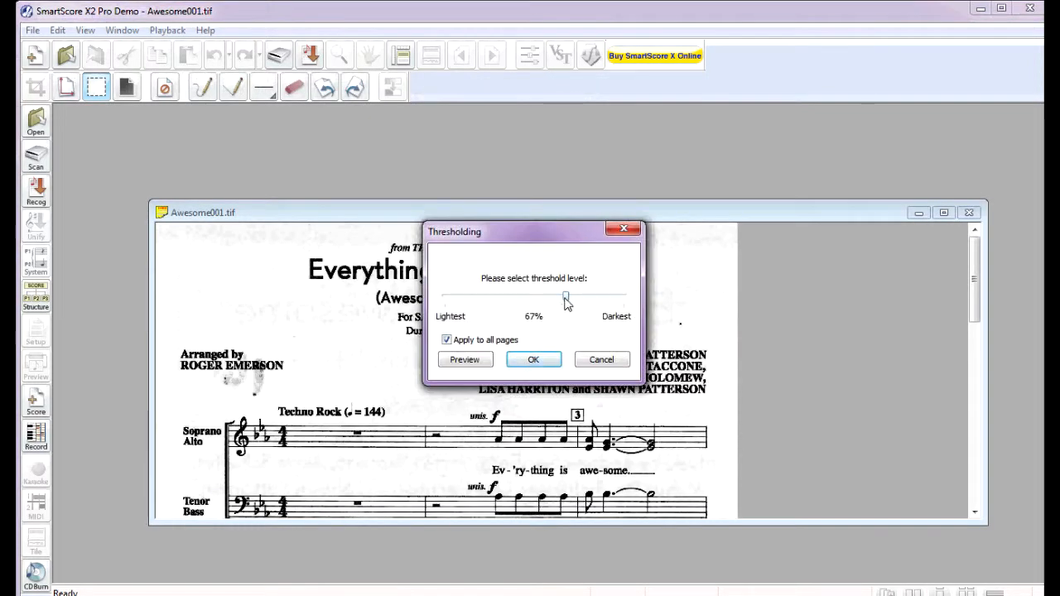
{"action": "left_click", "coordinate": [546, 361]}
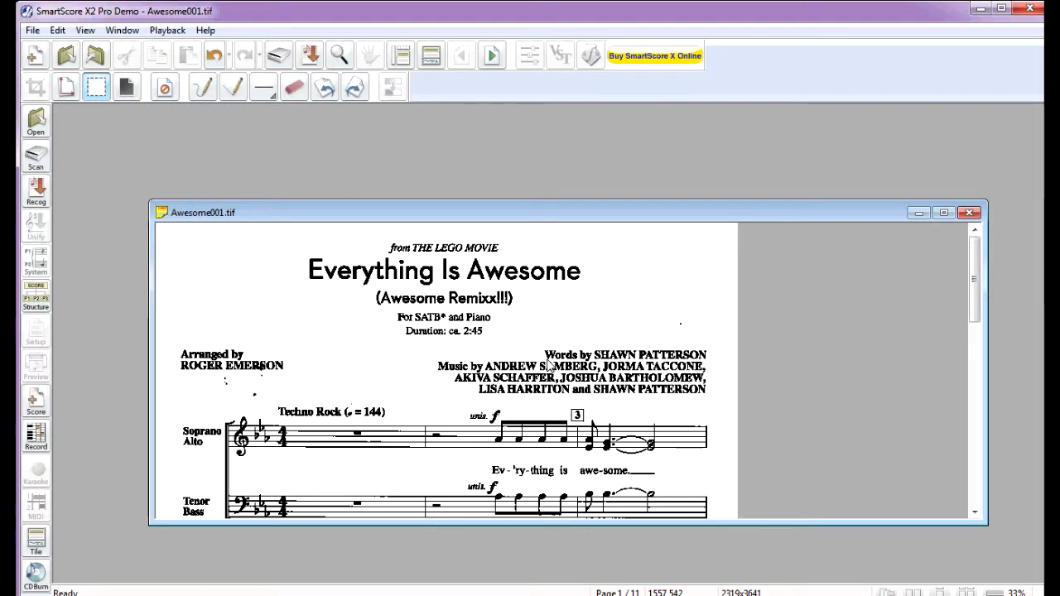
Reposition the Awesome001.tif window within the workspace and increase its height to show more of the page
{"action": "left_click_drag", "start_coordinate": [373, 213], "coordinate": [287, 124]}
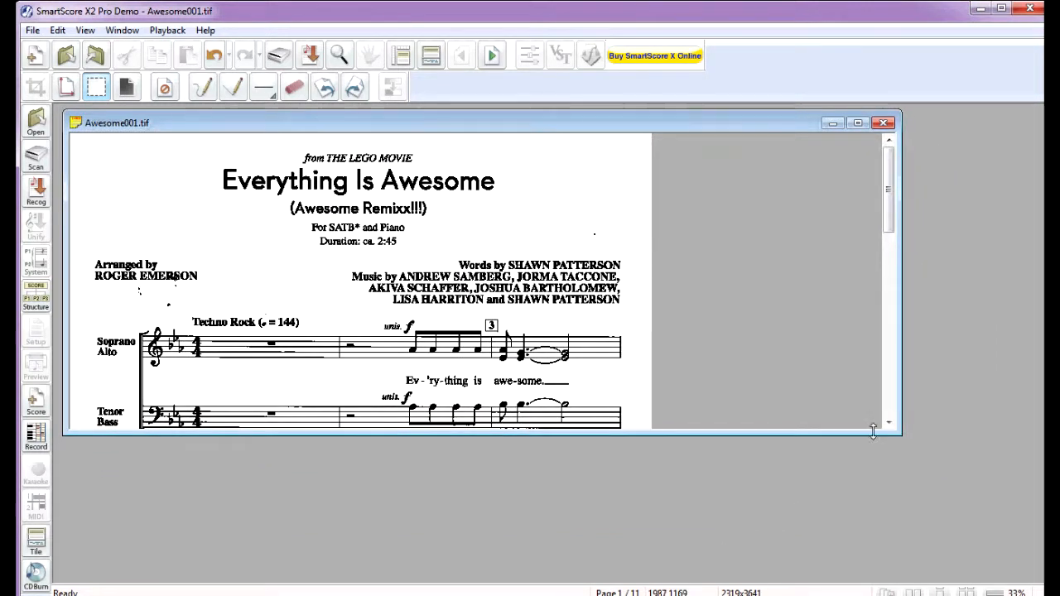
{"action": "left_click_drag", "start_coordinate": [773, 434], "coordinate": [773, 557]}
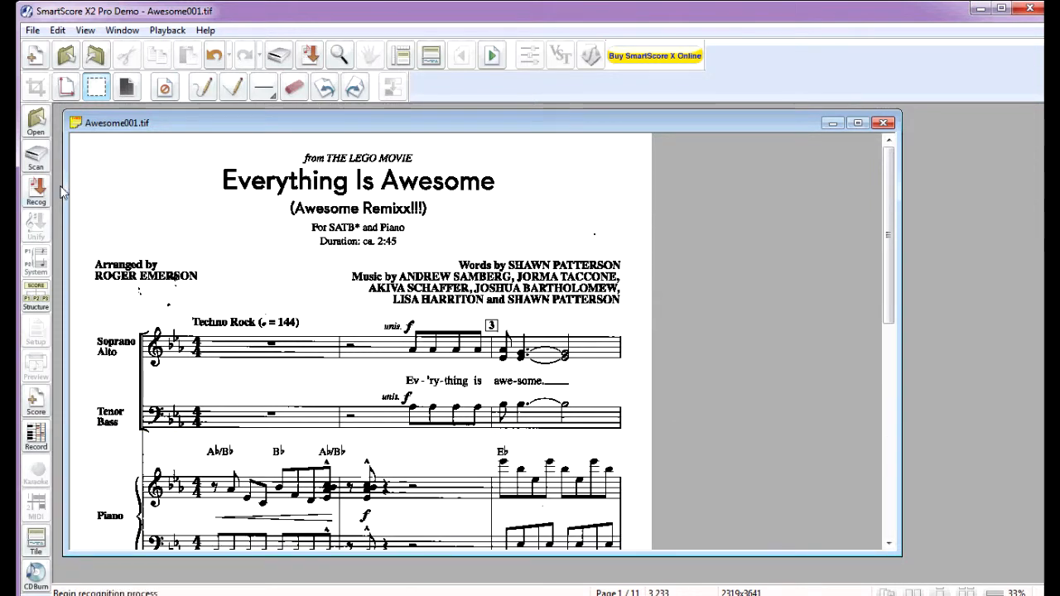
Run music recognition on Awesome001.tif for pages 1 to 4 only, removing pages 5 to 11 from the list
{"action": "left_click", "coordinate": [35, 191]}
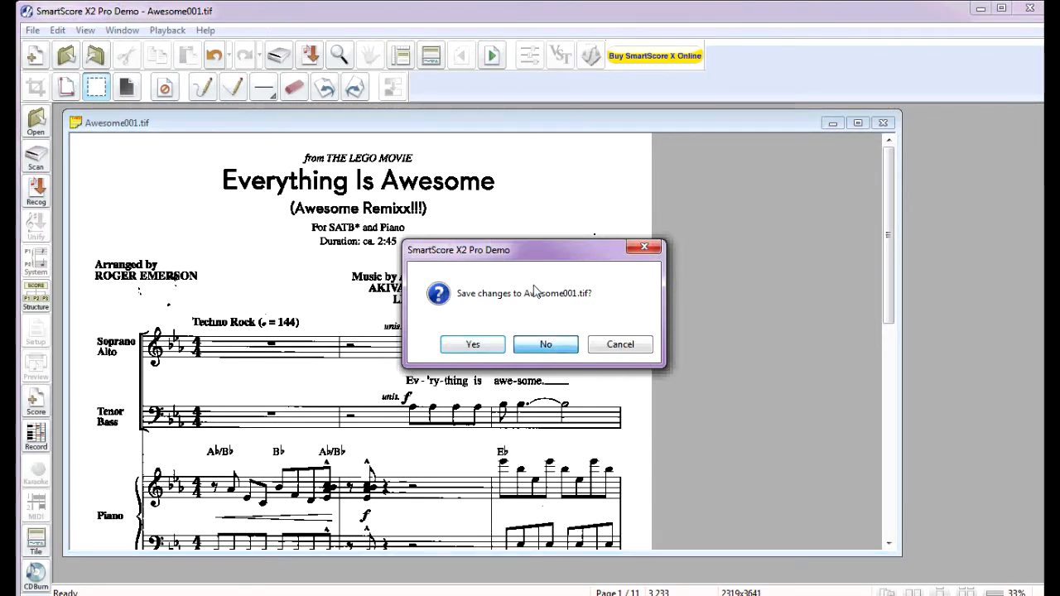
{"action": "key", "text": "Return"}
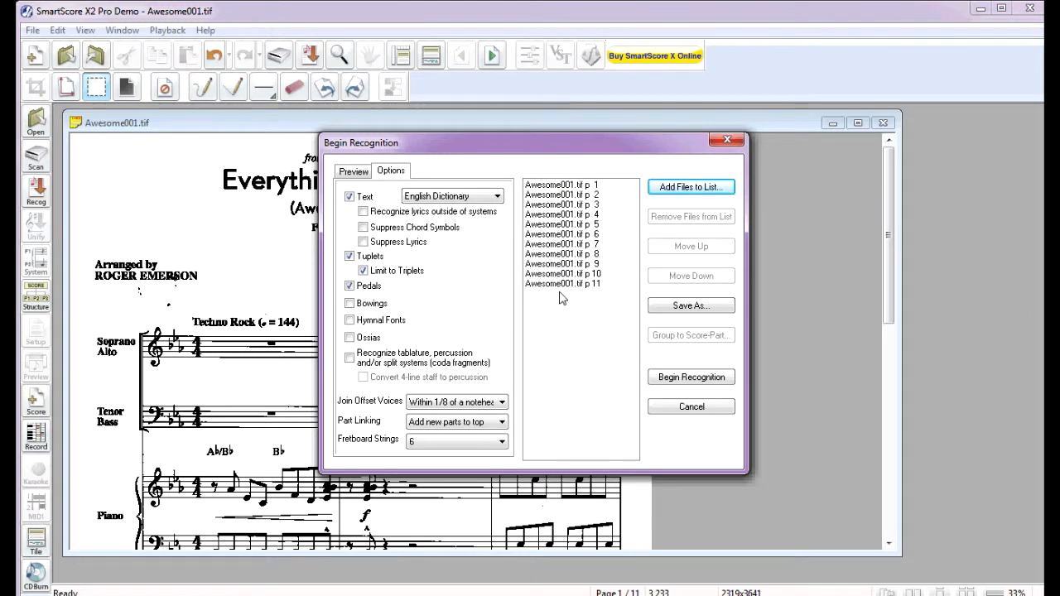
{"action": "left_click", "coordinate": [551, 224]}
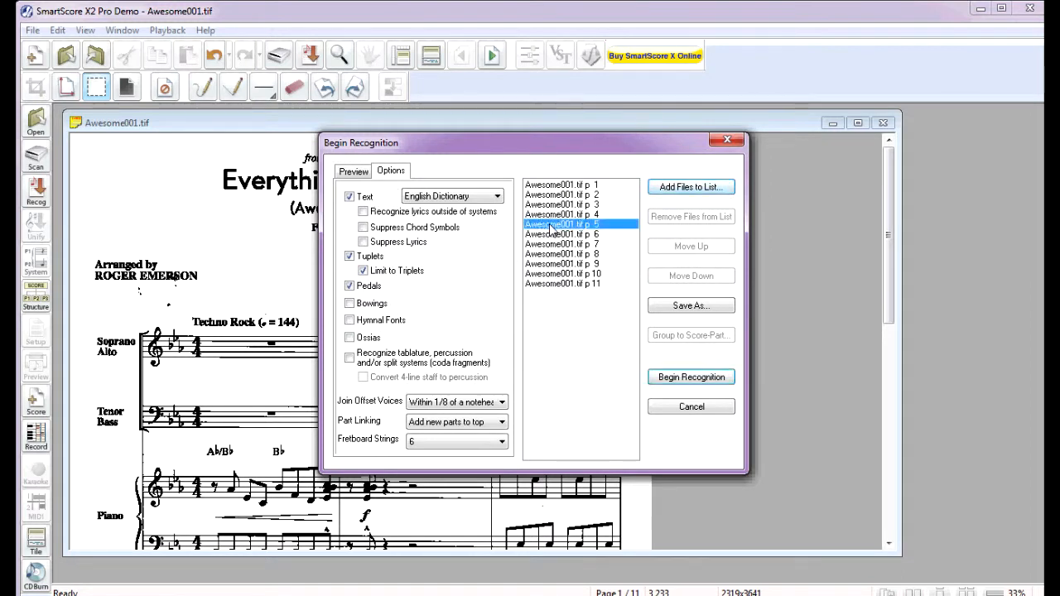
{"action": "left_click_drag", "start_coordinate": [551, 239], "coordinate": [551, 288]}
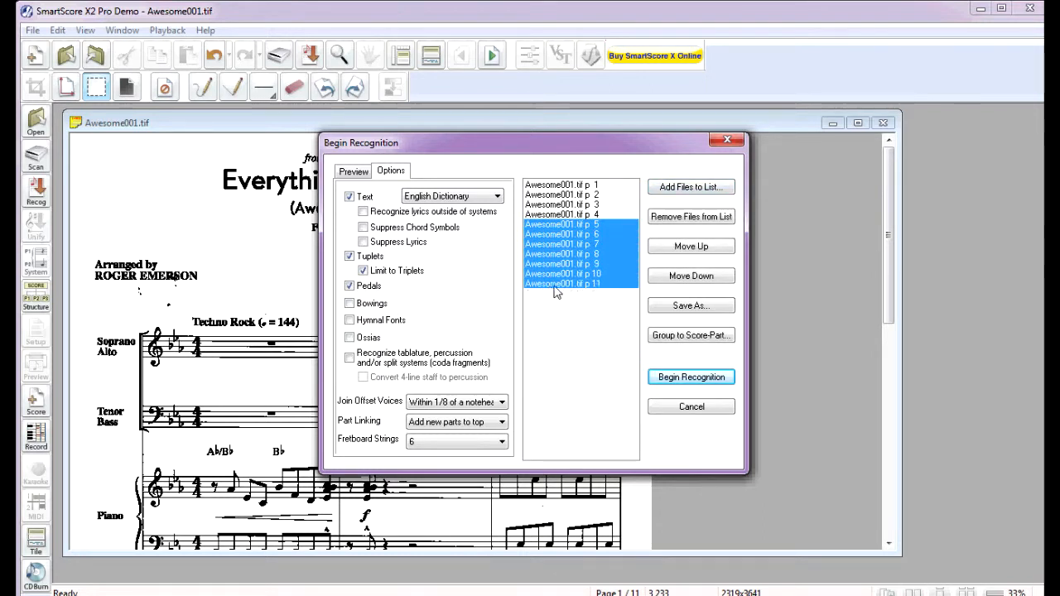
{"action": "left_click", "coordinate": [668, 222]}
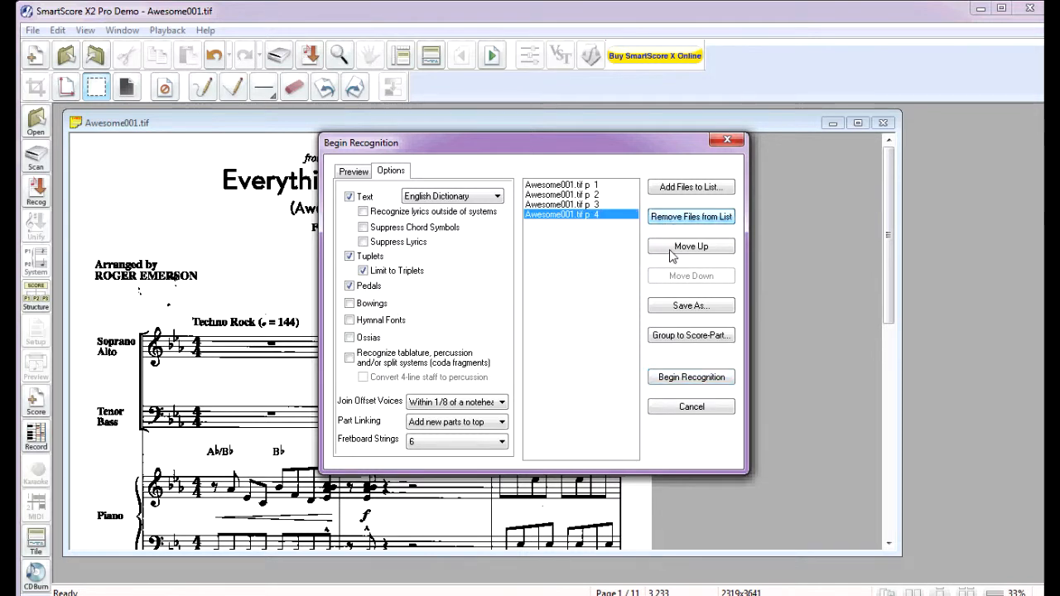
{"action": "left_click", "coordinate": [693, 385]}
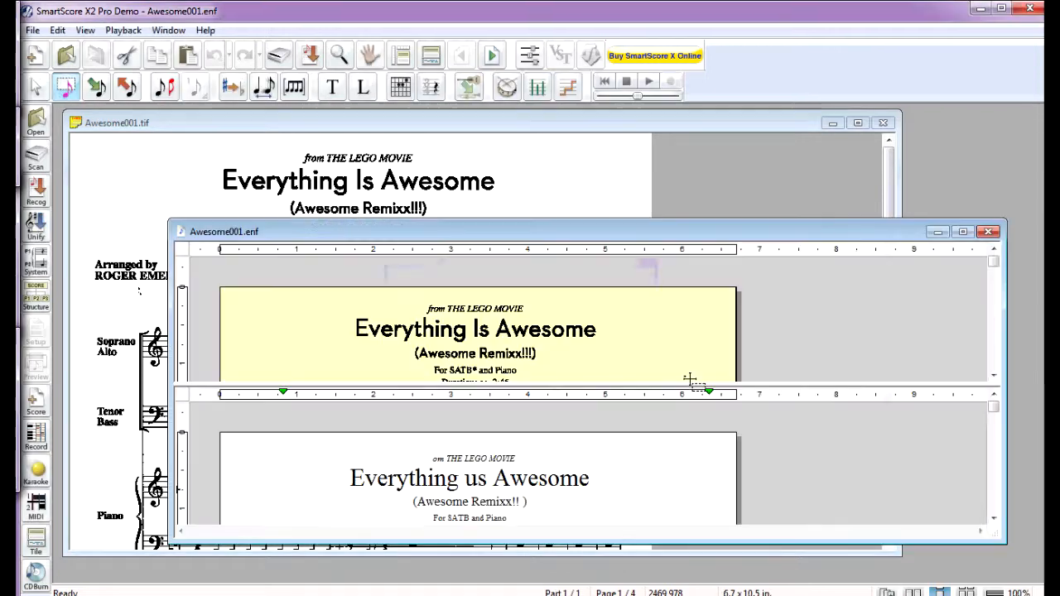
Move the instrument playback panel clear of the recognized Awesome001.enf score and maximize the score window
{"action": "key", "text": "Return"}
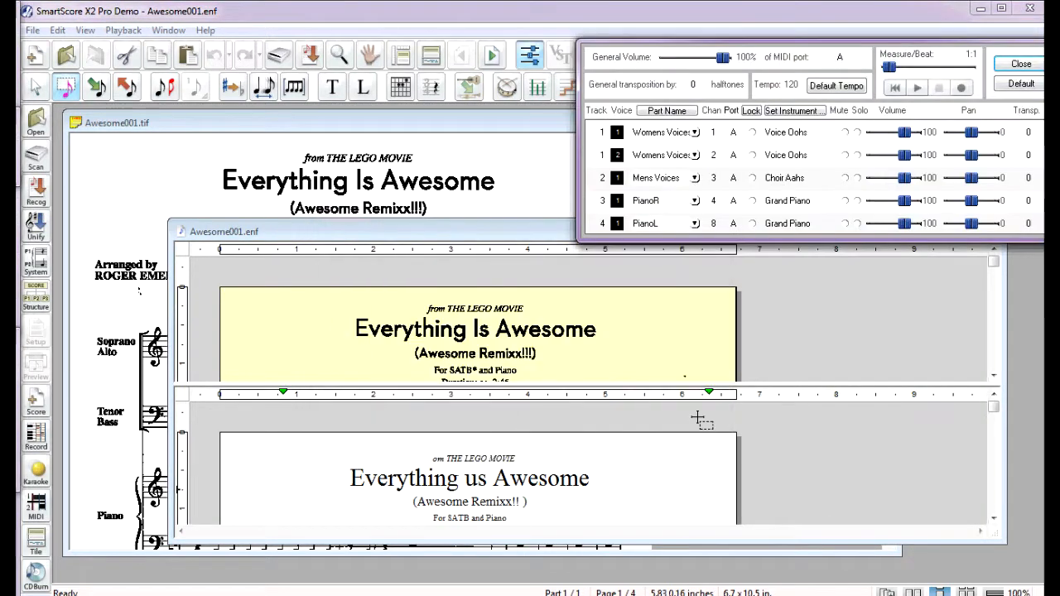
{"action": "left_click_drag", "start_coordinate": [478, 238], "coordinate": [407, 215]}
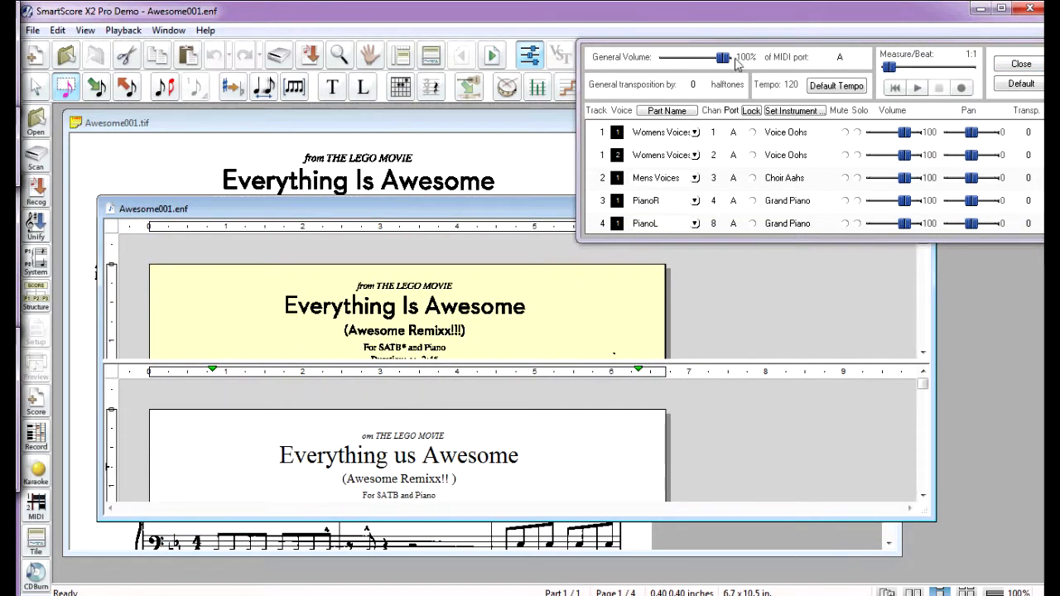
{"action": "left_click_drag", "start_coordinate": [693, 52], "coordinate": [621, 16]}
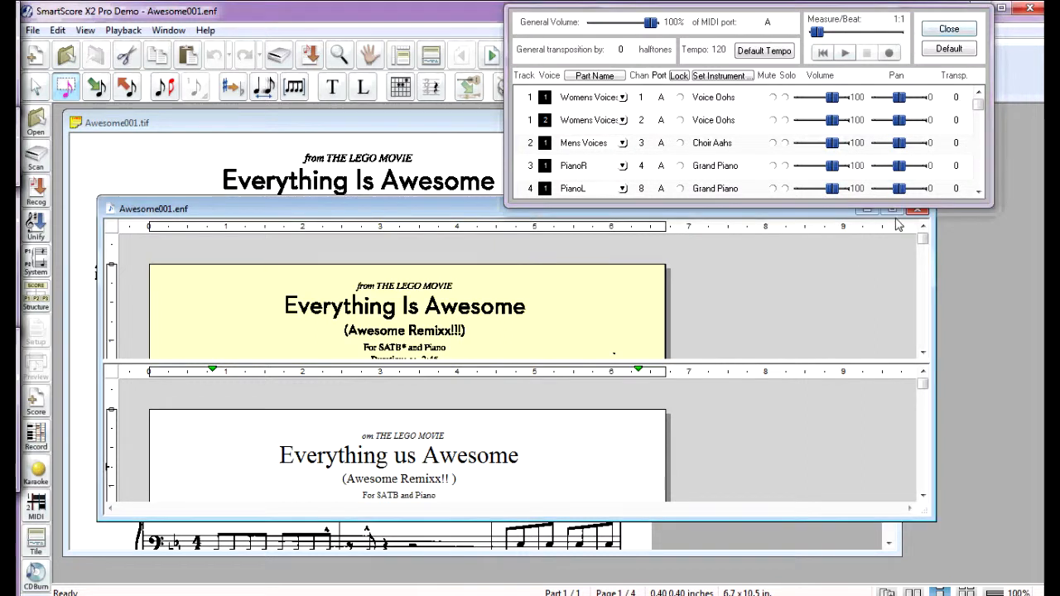
{"action": "left_click", "coordinate": [894, 215]}
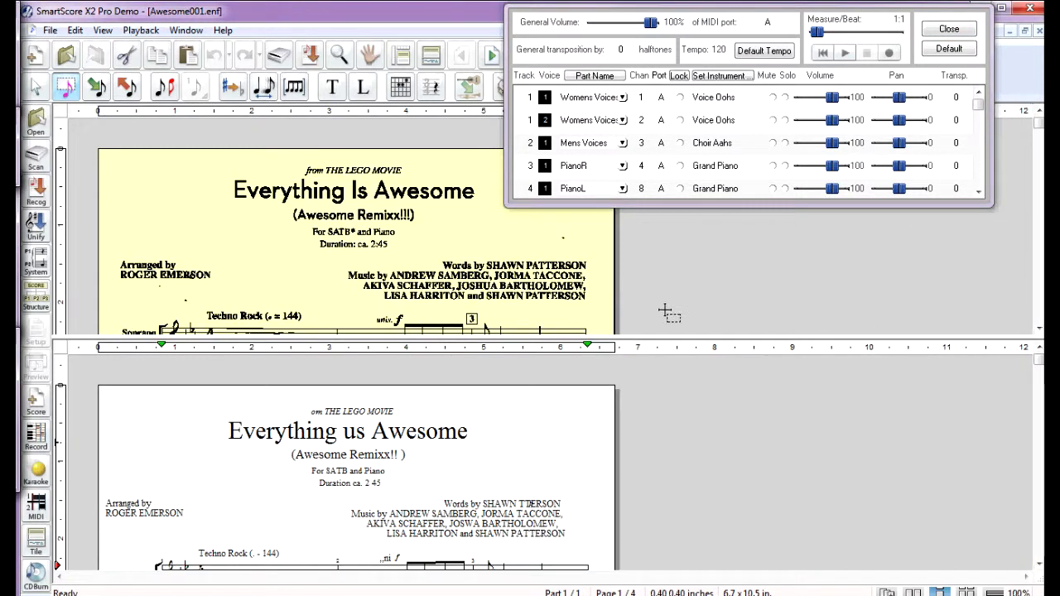
Compare the recognized notation and lyrics with the original scan through all four pages, checking for recognition errors
{"action": "scroll", "coordinate": [635, 403], "scroll_direction": "down", "scroll_amount": 6}
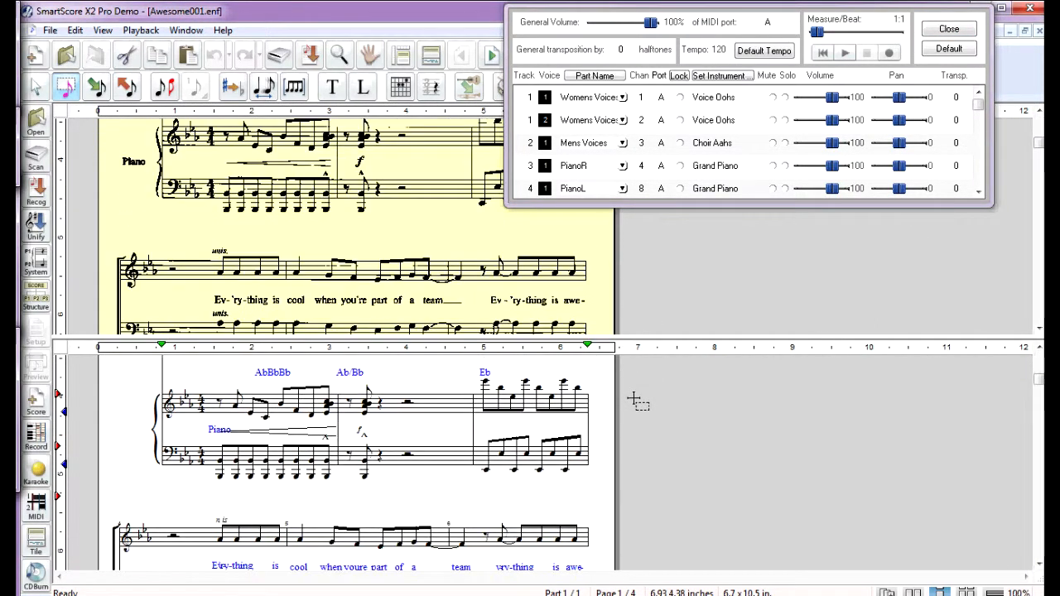
{"action": "scroll", "coordinate": [635, 403], "scroll_direction": "down", "scroll_amount": 6}
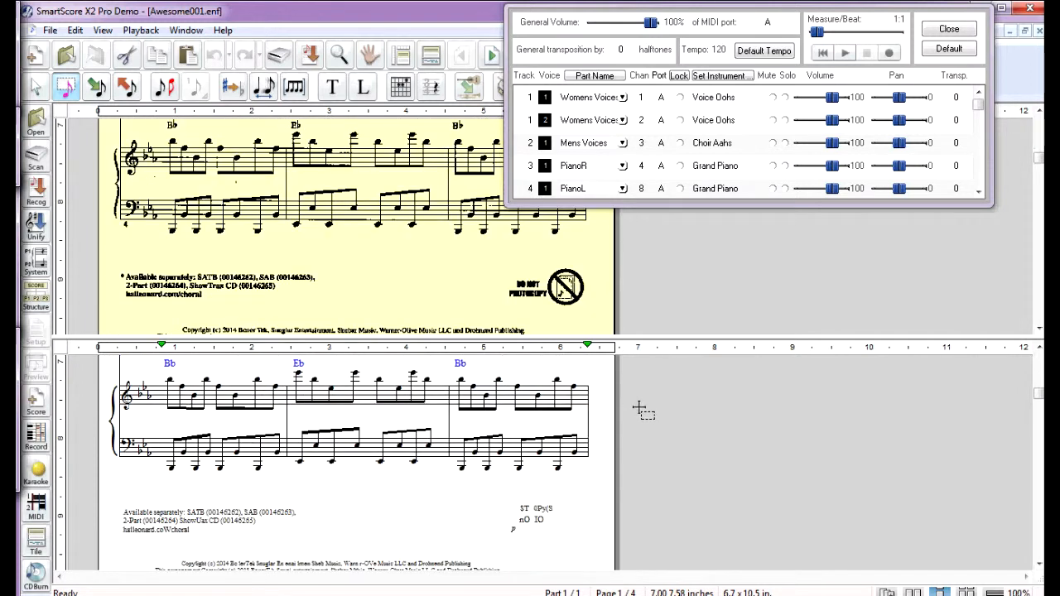
{"action": "scroll", "coordinate": [643, 411], "scroll_direction": "down", "scroll_amount": 8}
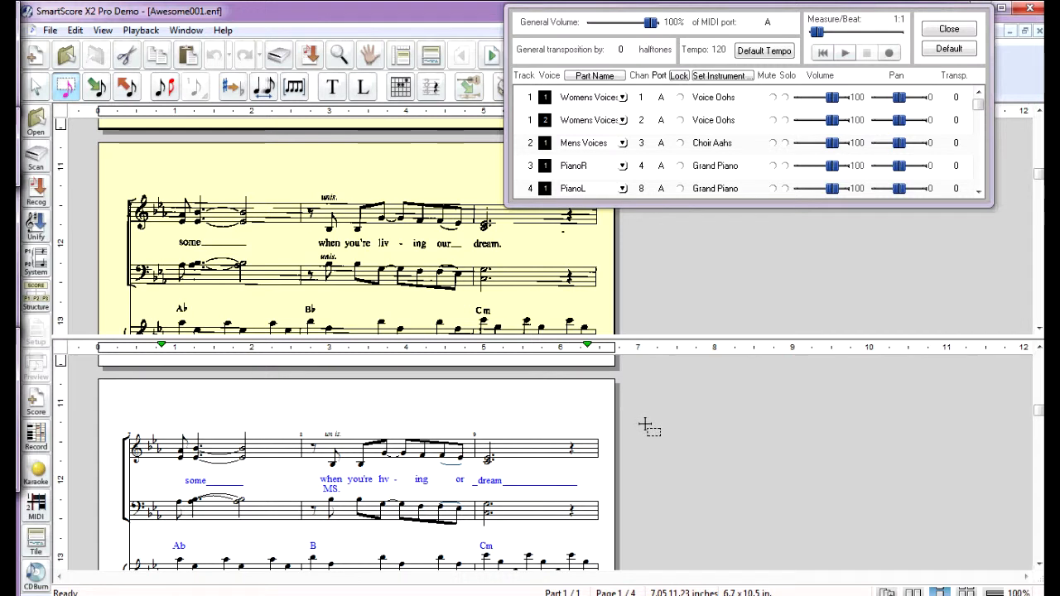
{"action": "scroll", "coordinate": [650, 427], "scroll_direction": "down", "scroll_amount": 3}
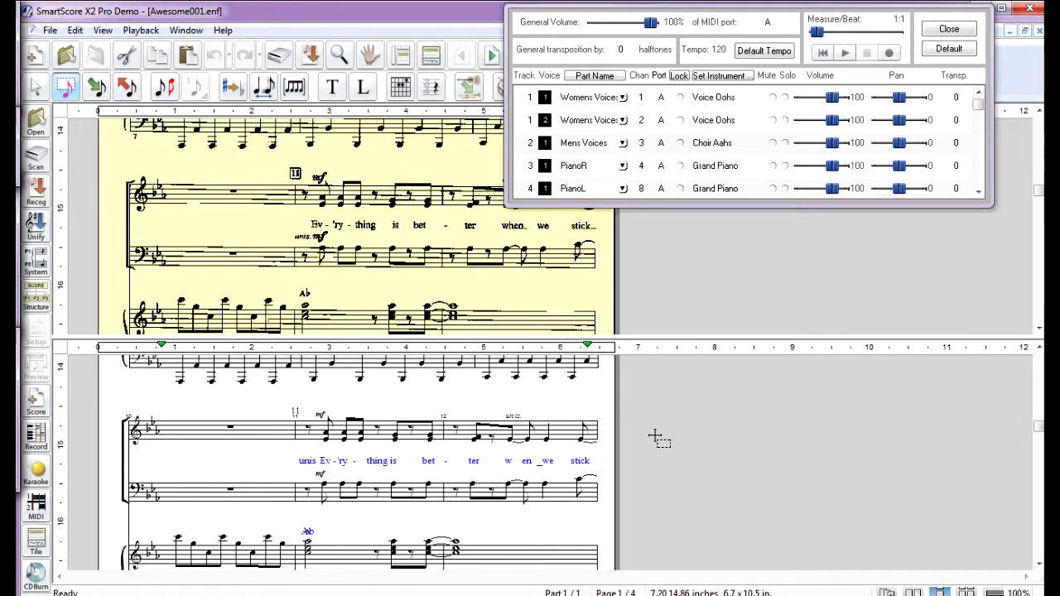
{"action": "scroll", "coordinate": [659, 439], "scroll_direction": "down", "scroll_amount": 3}
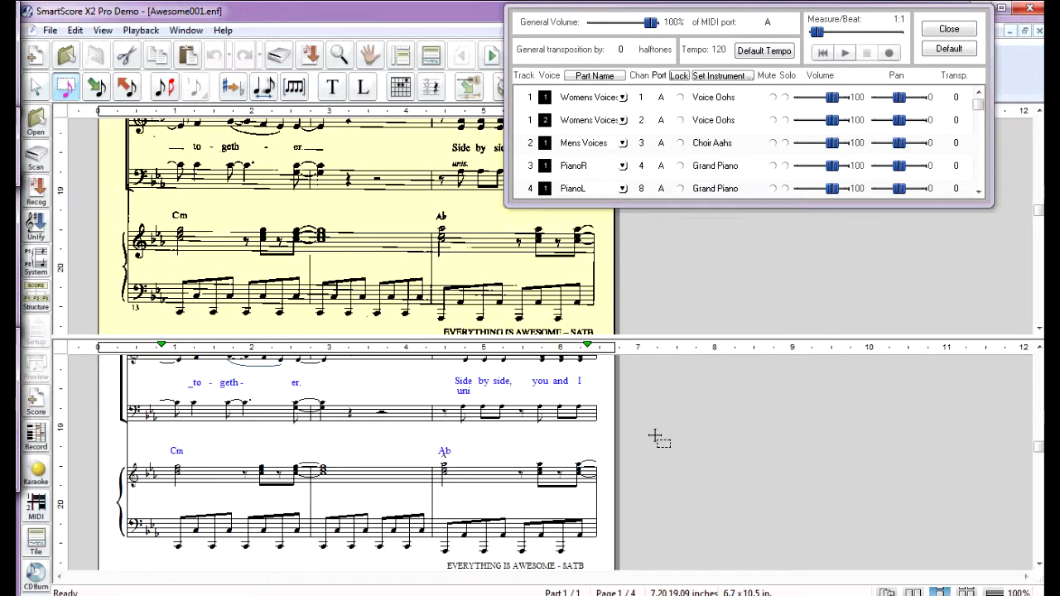
{"action": "scroll", "coordinate": [659, 439], "scroll_direction": "down", "scroll_amount": 3}
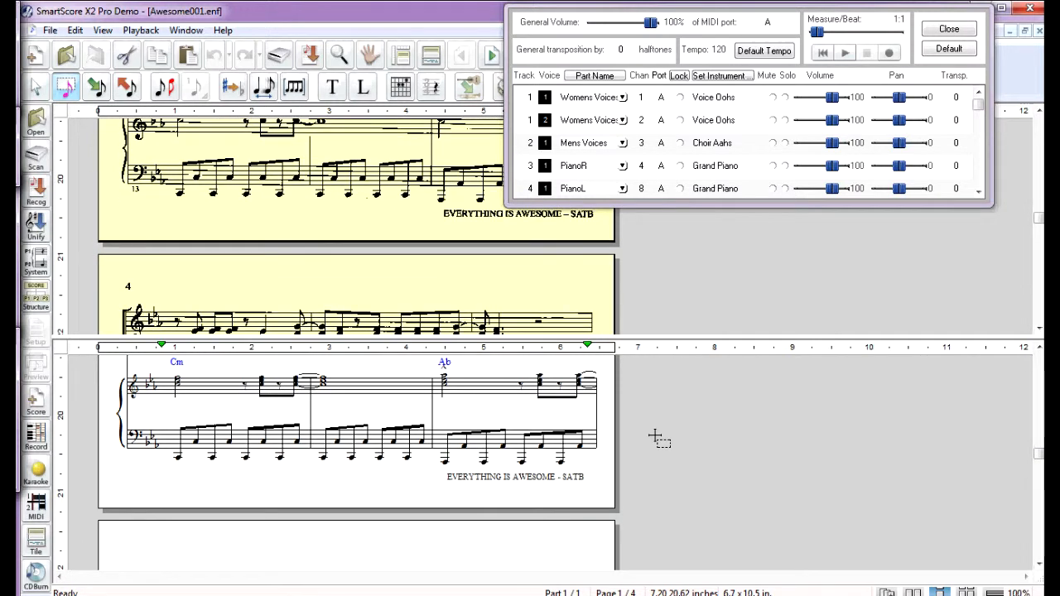
{"action": "scroll", "coordinate": [660, 439], "scroll_direction": "down", "scroll_amount": 3}
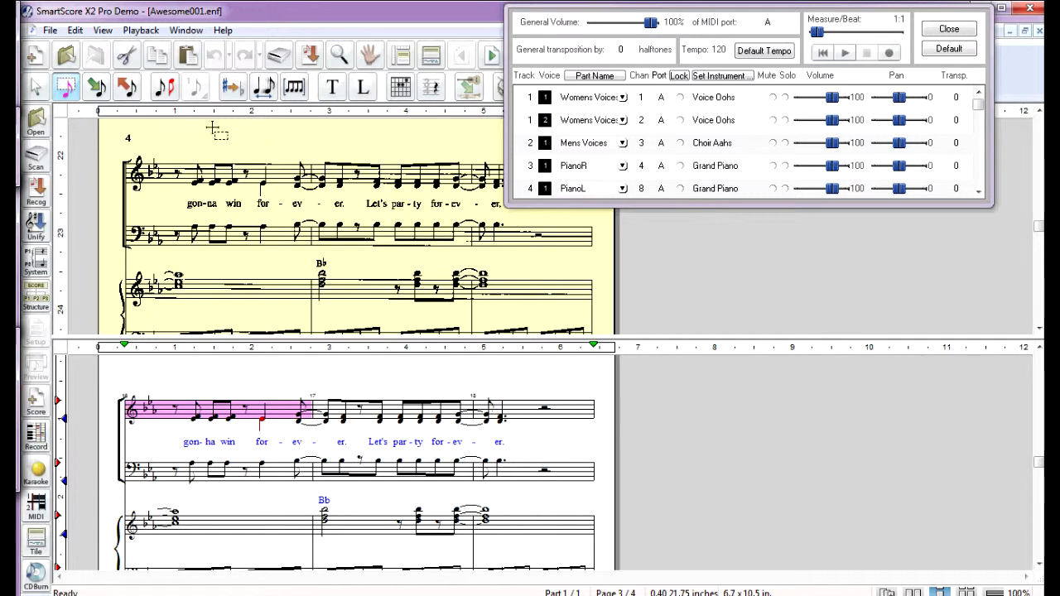
{"action": "scroll", "coordinate": [750, 486], "scroll_direction": "down", "scroll_amount": 10}
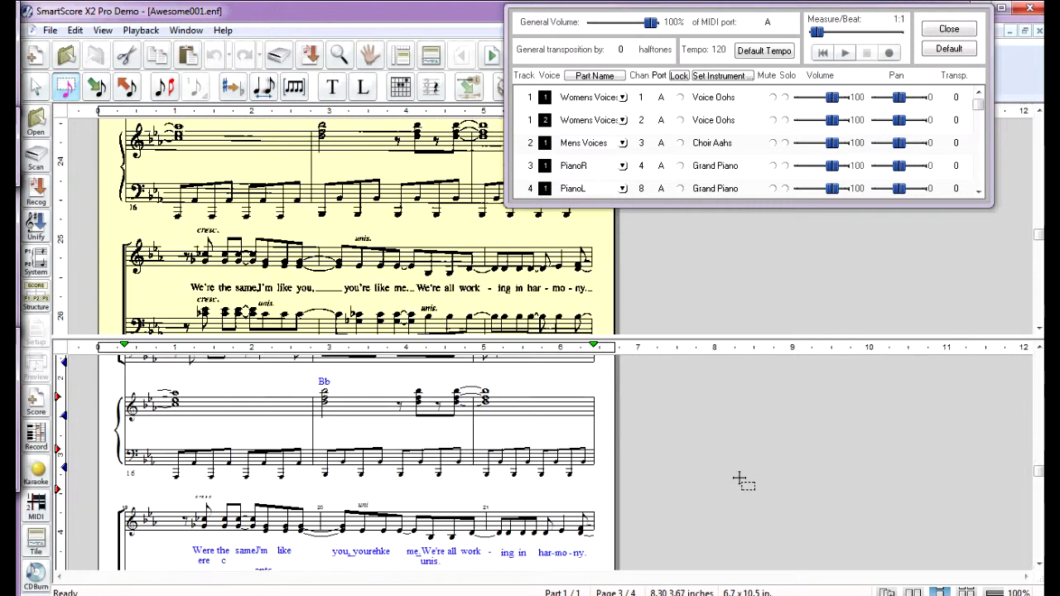
{"action": "scroll", "coordinate": [750, 486], "scroll_direction": "up", "scroll_amount": 1}
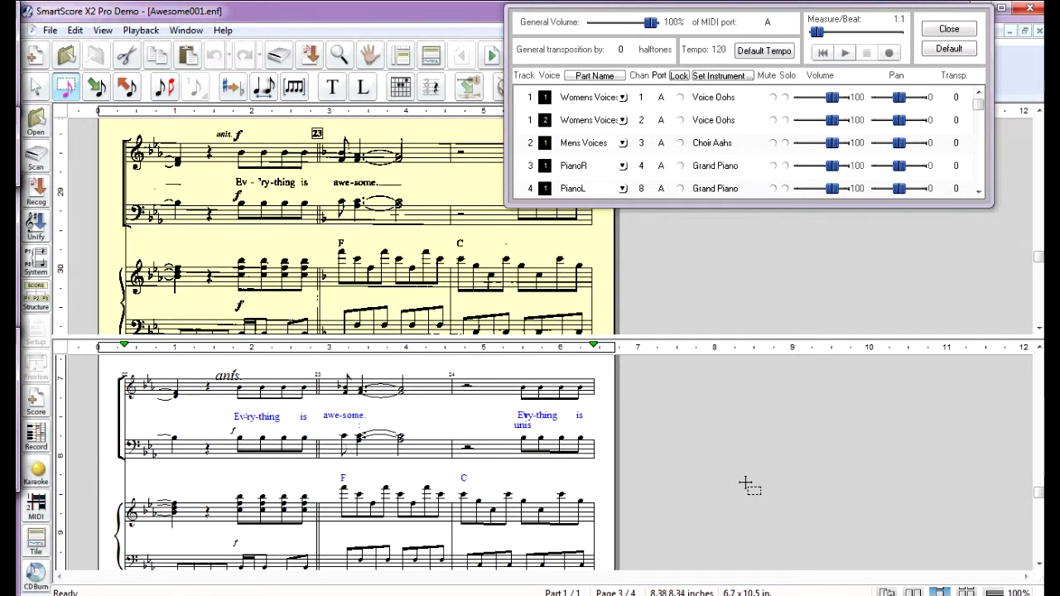
{"action": "scroll", "coordinate": [750, 486], "scroll_direction": "down", "scroll_amount": 10}
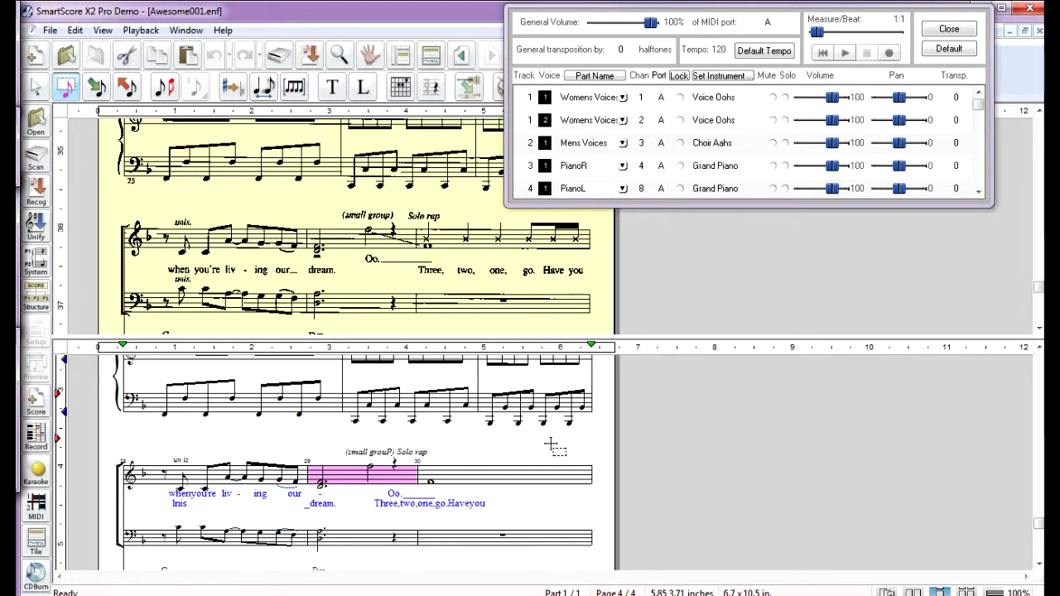
Select the entire recognized score and split the notes of its parts into separate voices
{"action": "key", "text": "ctrl+a"}
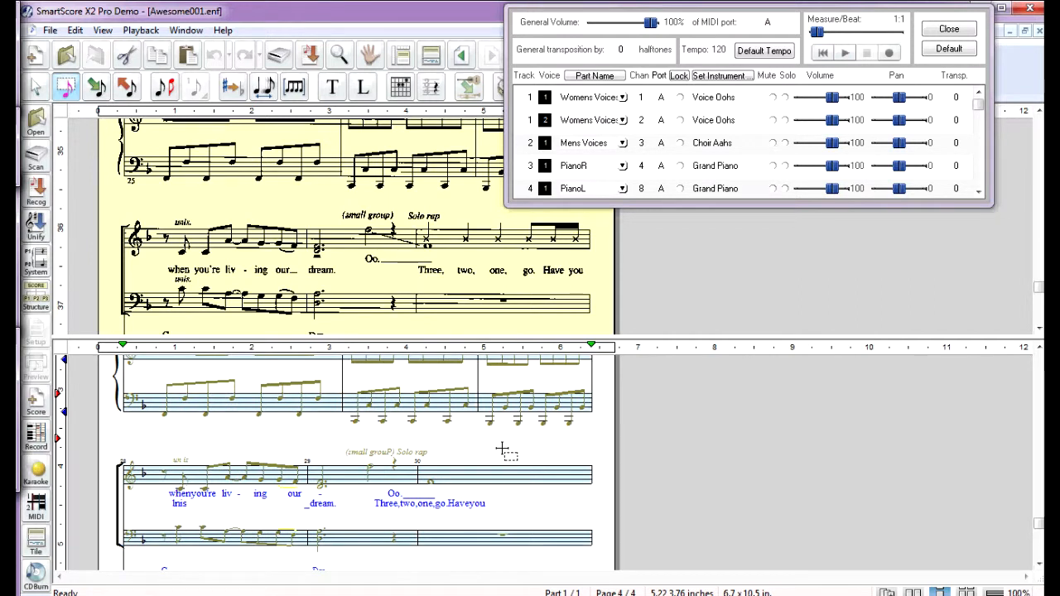
{"action": "key", "text": "Delete"}
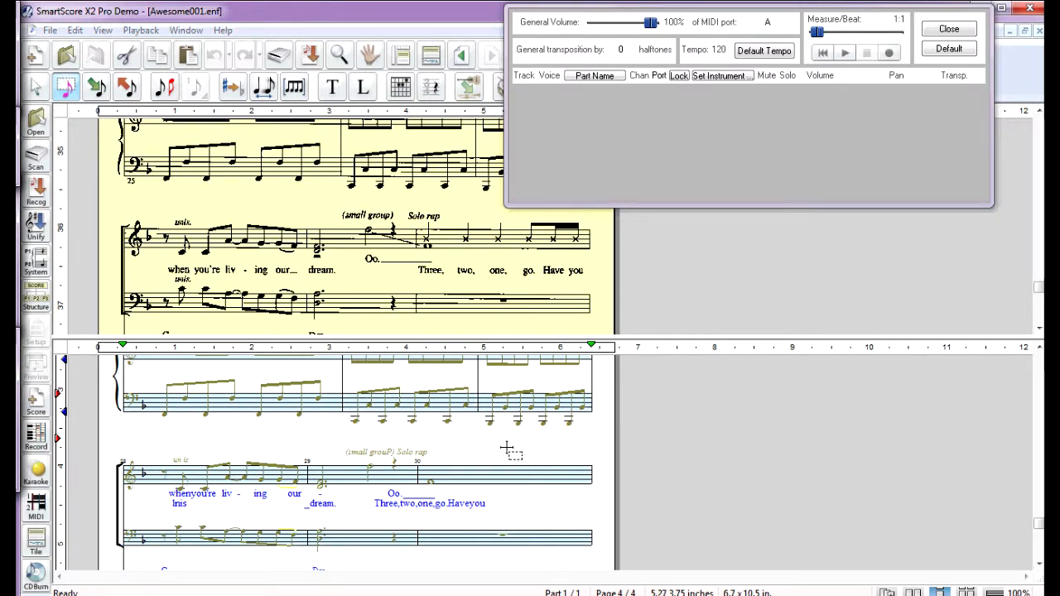
Set the four vocal voices to volume 127 and pan 63, and the four piano voices to volumes 47, 52, 44 and 54 with pan -64
{"action": "left_click", "coordinate": [791, 199]}
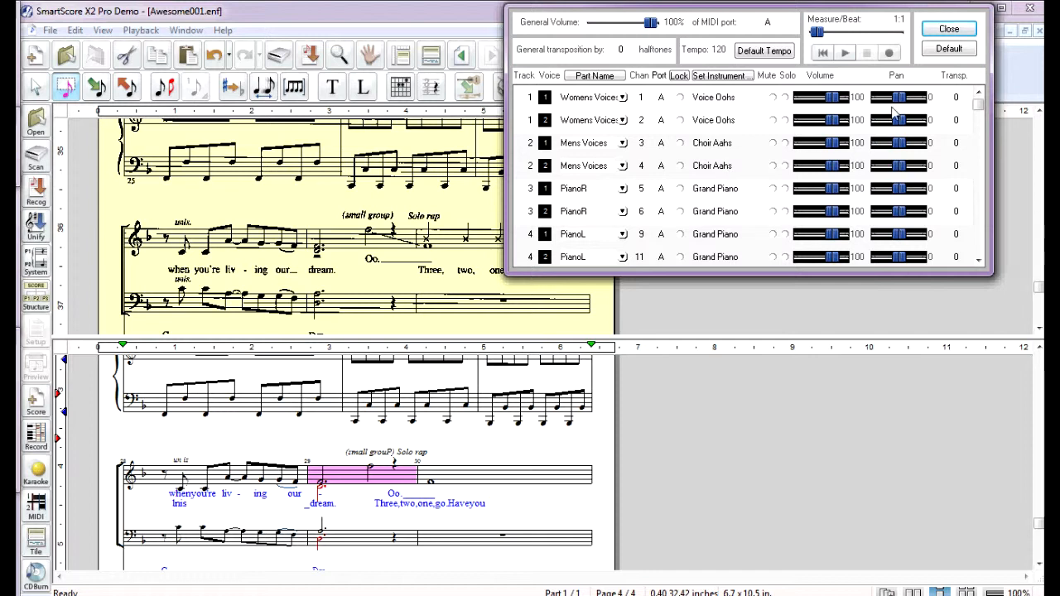
{"action": "left_click", "coordinate": [839, 100]}
{"action": "left_click", "coordinate": [839, 143]}
{"action": "left_click", "coordinate": [838, 166]}
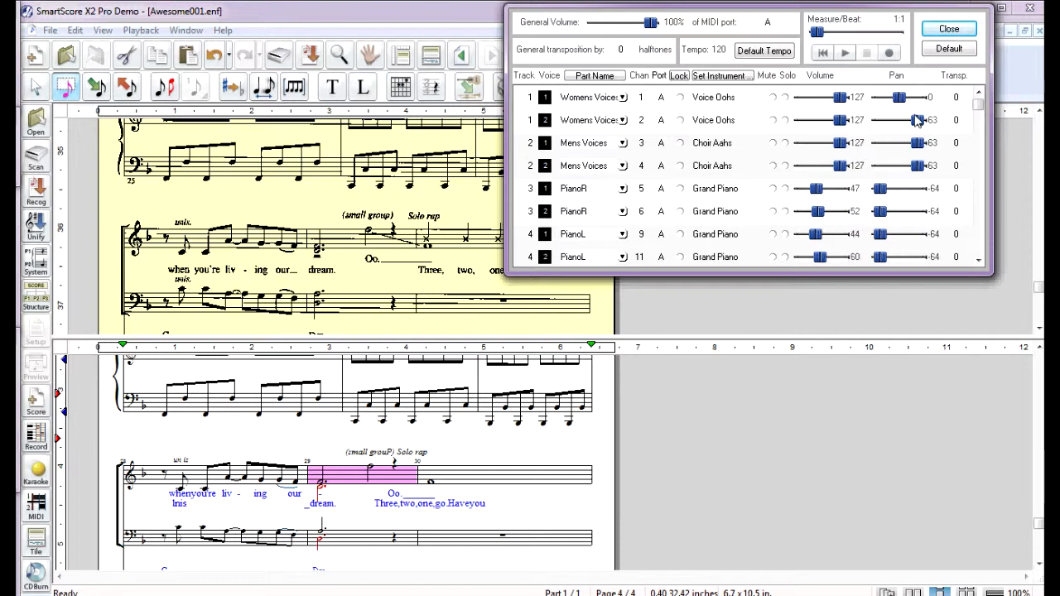
{"action": "left_click_drag", "start_coordinate": [897, 98], "coordinate": [932, 101]}
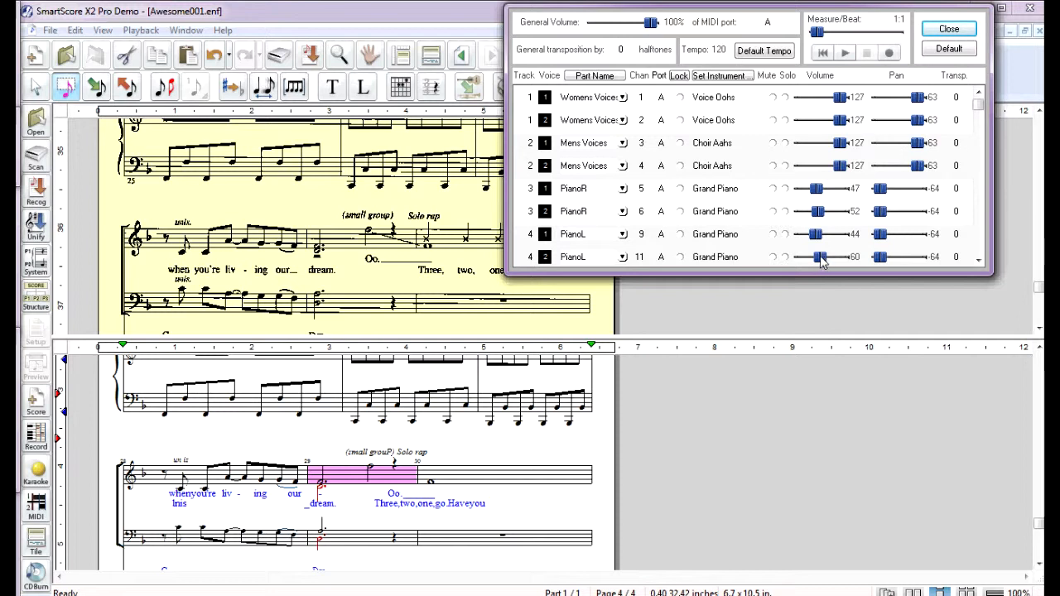
{"action": "left_click_drag", "start_coordinate": [822, 260], "coordinate": [821, 261]}
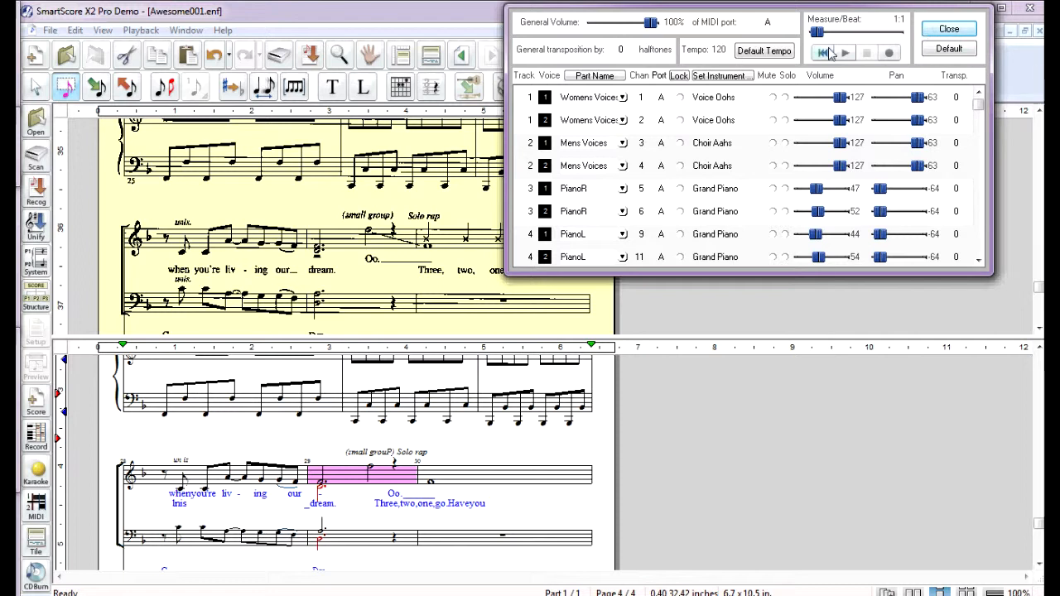
Play back the mixed score and assign the Bright Piano instrument to both Womens Voices
{"action": "left_click", "coordinate": [846, 53]}
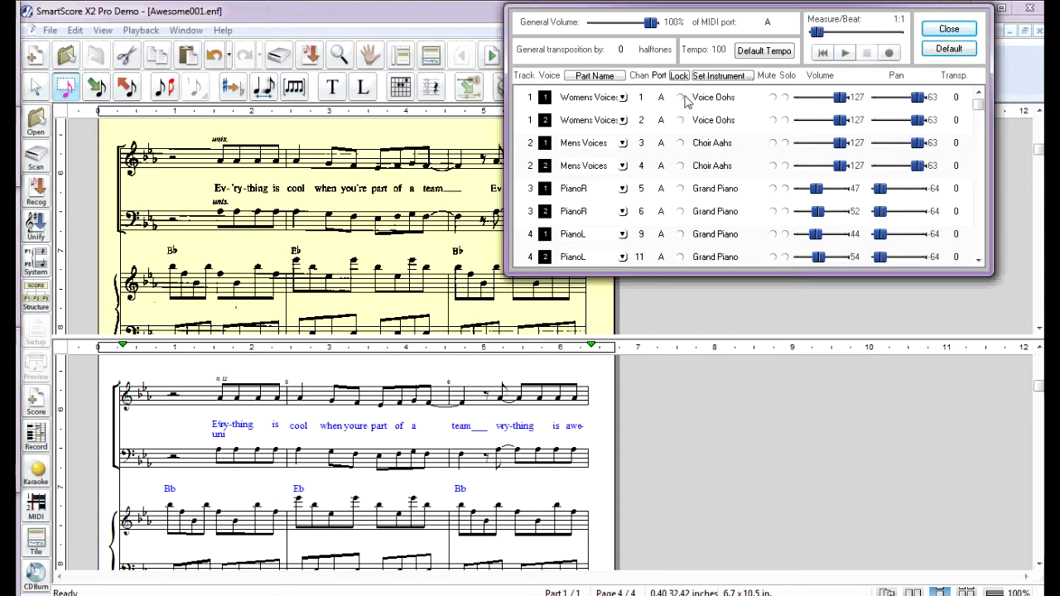
{"action": "left_click", "coordinate": [713, 99]}
{"action": "left_click_drag", "start_coordinate": [771, 91], "coordinate": [770, 50]}
{"action": "left_click", "coordinate": [723, 66]}
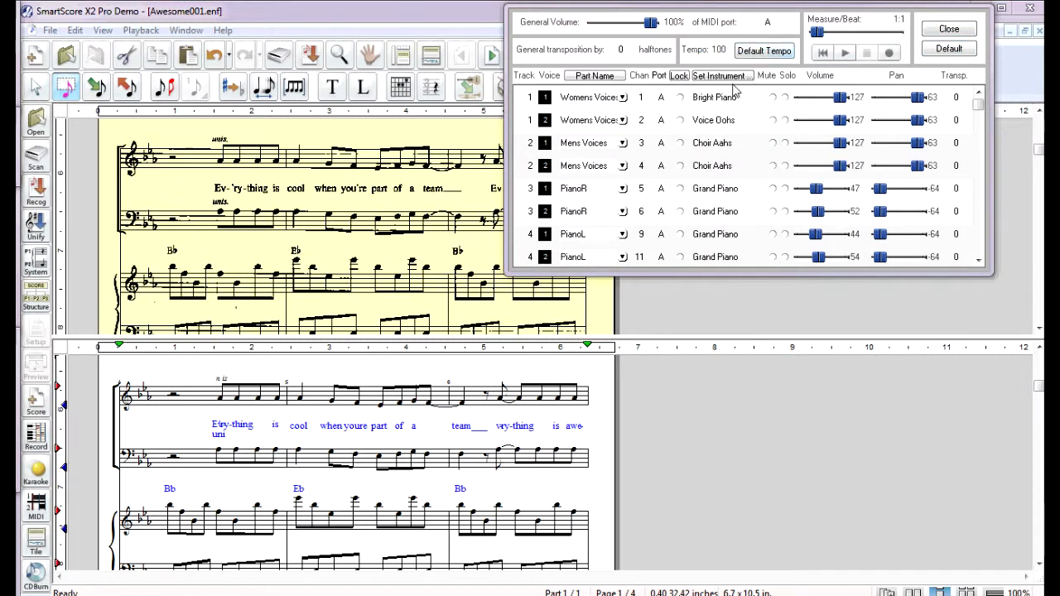
{"action": "left_click", "coordinate": [729, 120]}
{"action": "left_click_drag", "start_coordinate": [770, 116], "coordinate": [771, 73]}
{"action": "left_click", "coordinate": [718, 89]}
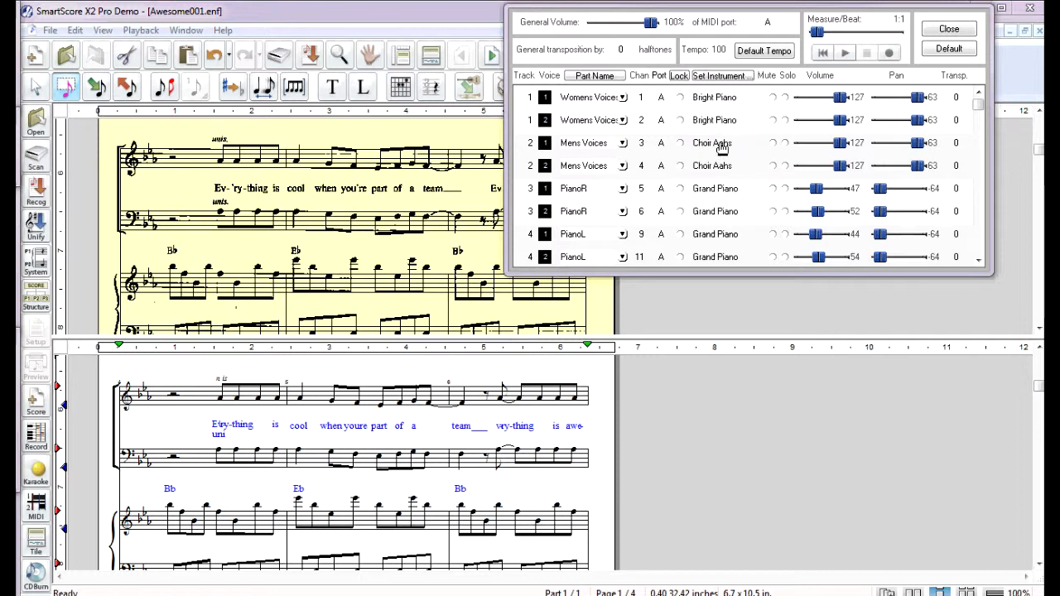
Assign the Bright Piano instrument to both Mens Voices
{"action": "left_click", "coordinate": [719, 142]}
{"action": "left_click_drag", "start_coordinate": [771, 137], "coordinate": [771, 98]}
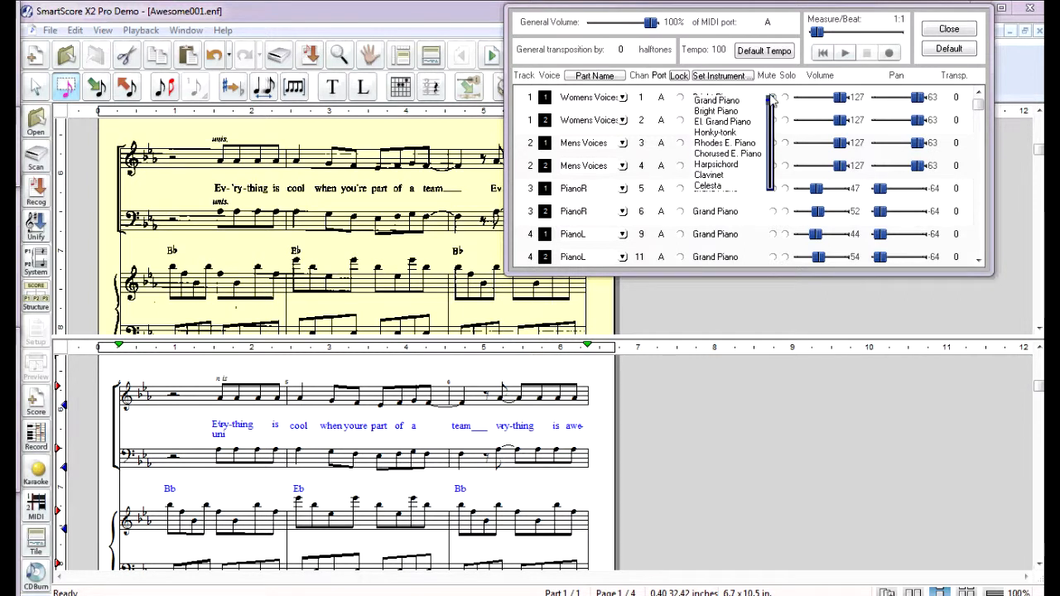
{"action": "left_click", "coordinate": [719, 112]}
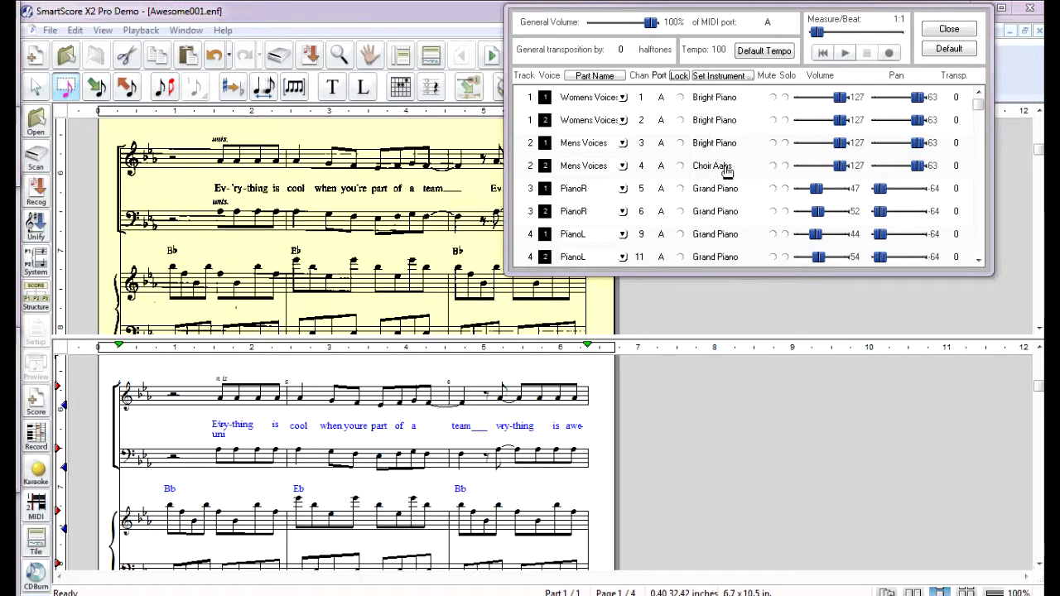
{"action": "left_click", "coordinate": [722, 168]}
{"action": "left_click_drag", "start_coordinate": [770, 164], "coordinate": [770, 120]}
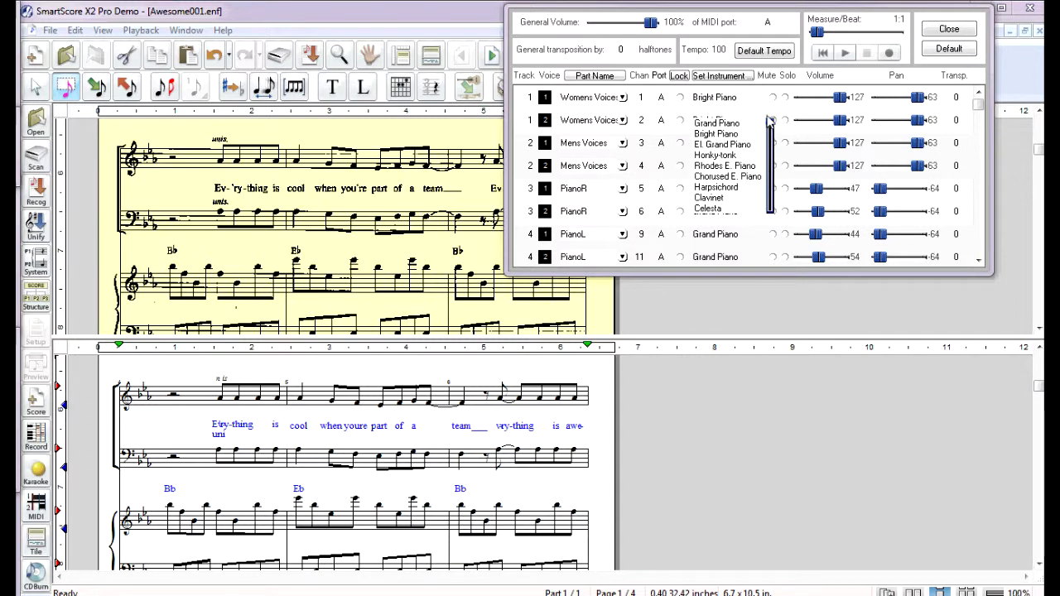
{"action": "left_click", "coordinate": [712, 140]}
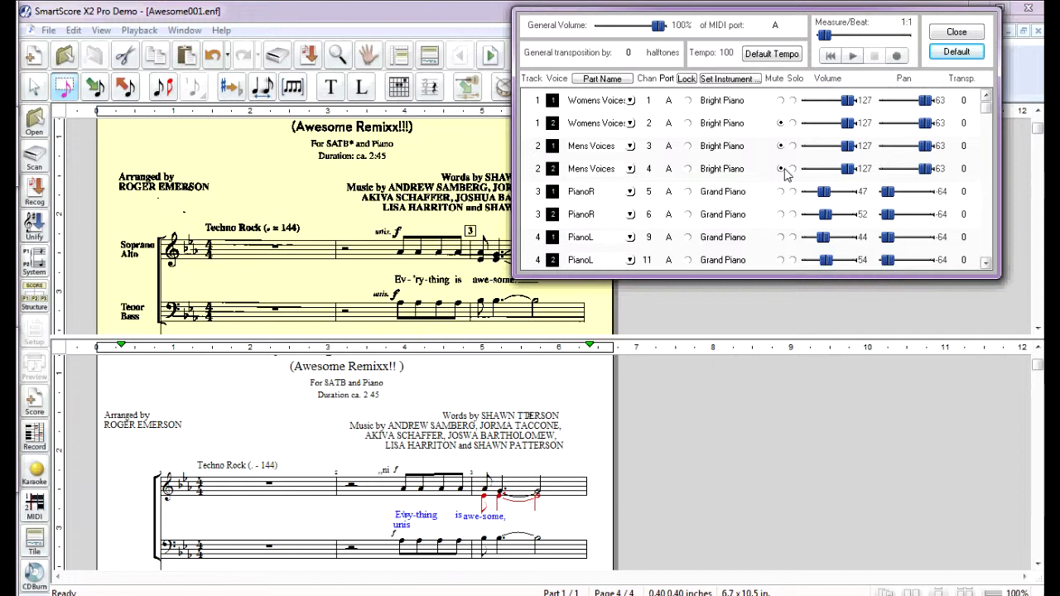
Audition the first Womens voice with the piano while the other vocals are muted, unmute the second Womens voice during playback, and stop
{"action": "left_click", "coordinate": [856, 56]}
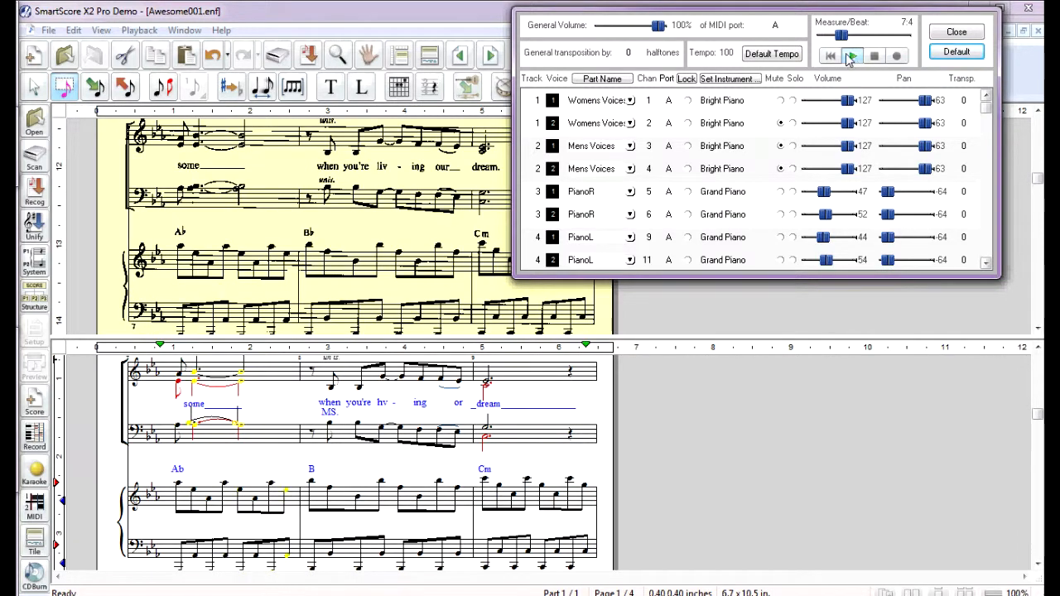
{"action": "left_click", "coordinate": [782, 123]}
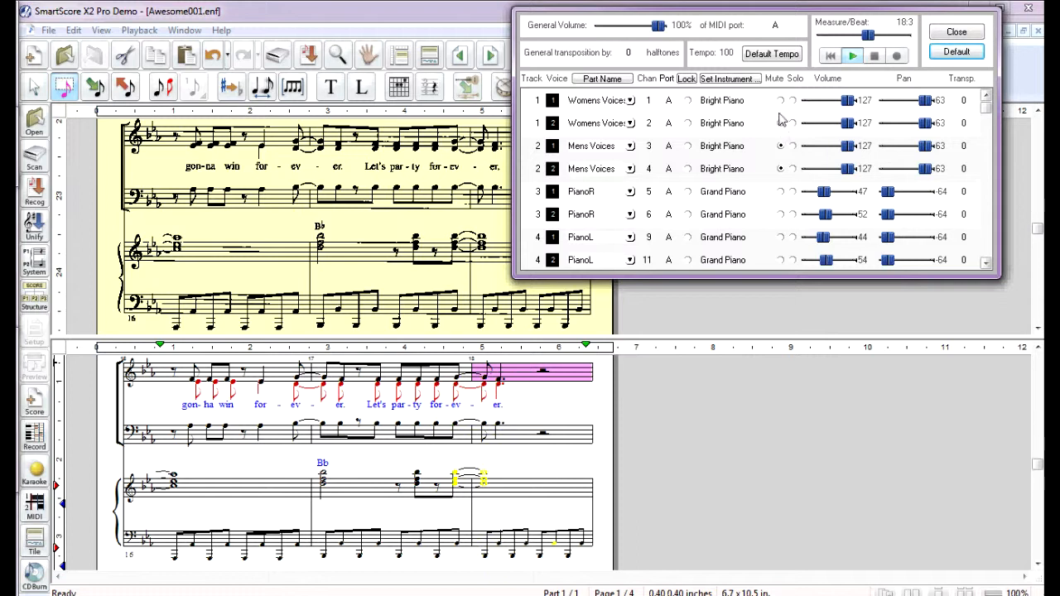
{"action": "left_click", "coordinate": [876, 57]}
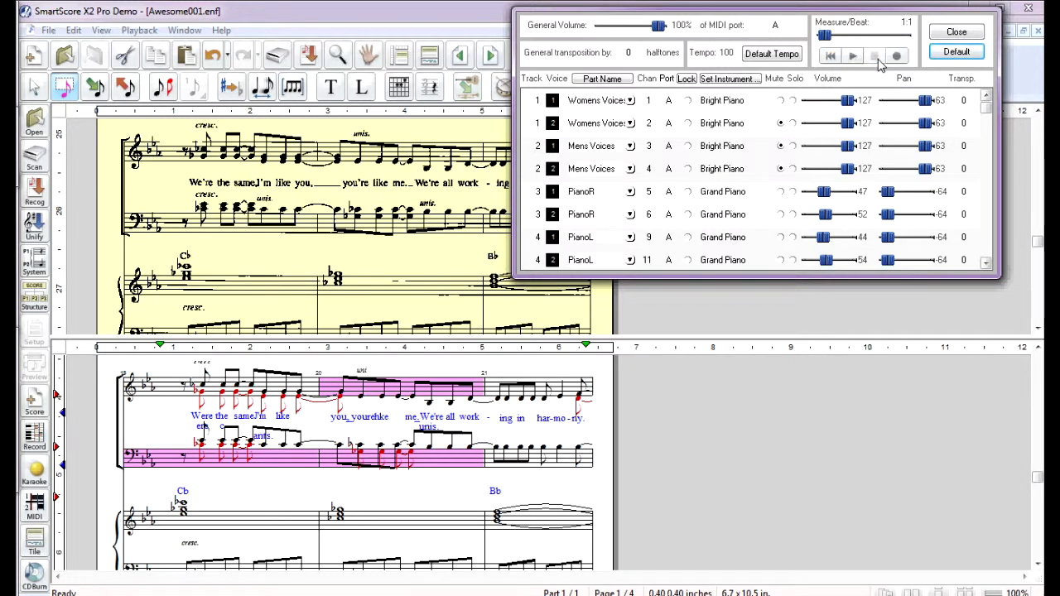